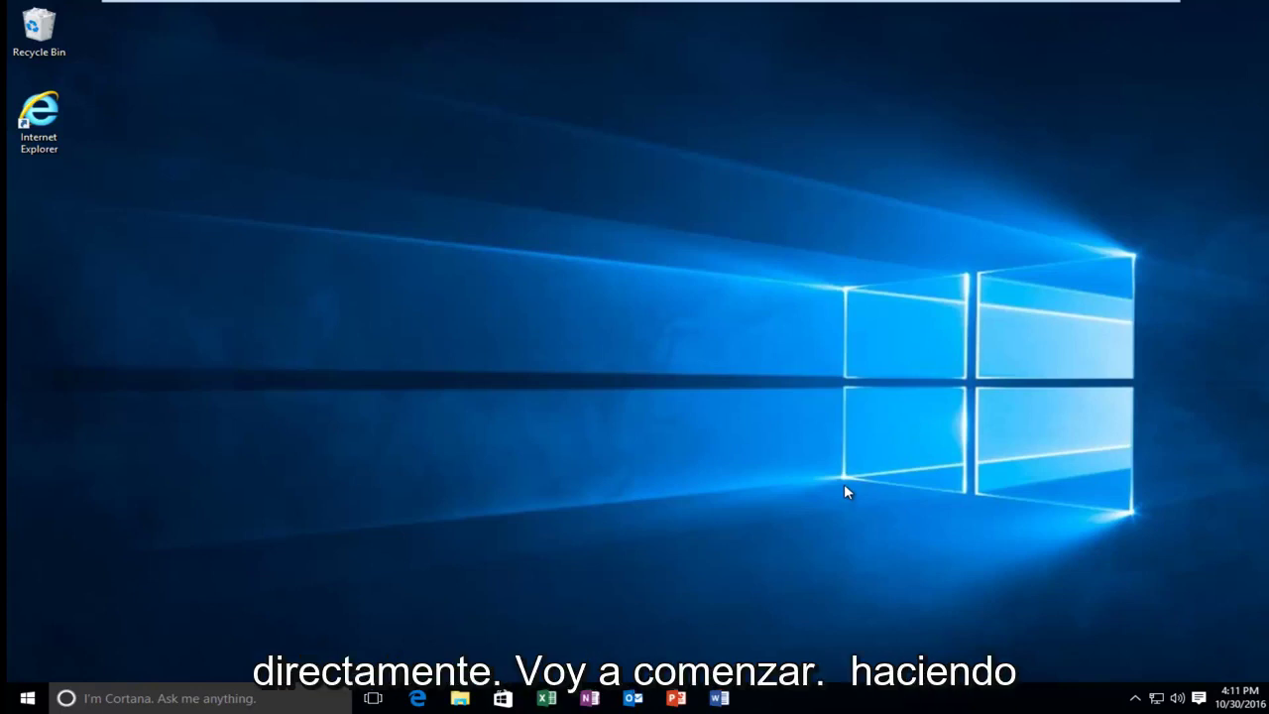
- Search the Start menu for 'control panel' and open the Control Panel best match
left_click(24, 700)
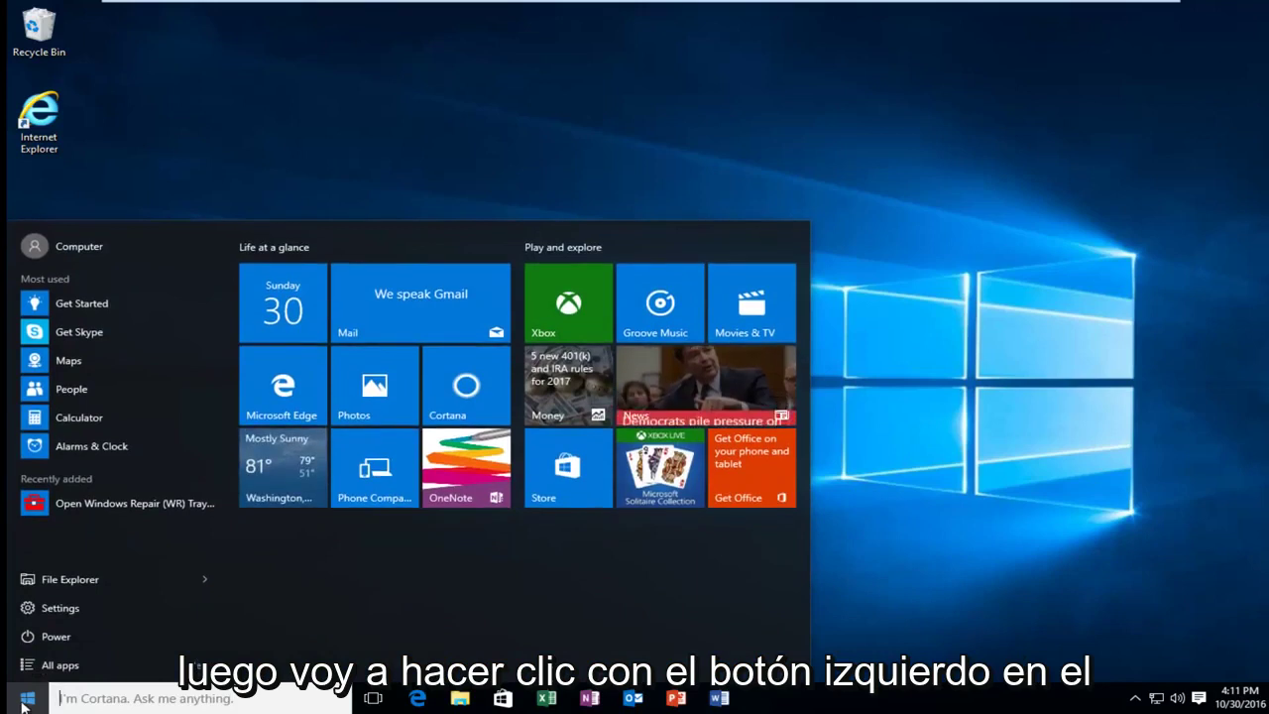
left_click(102, 697)
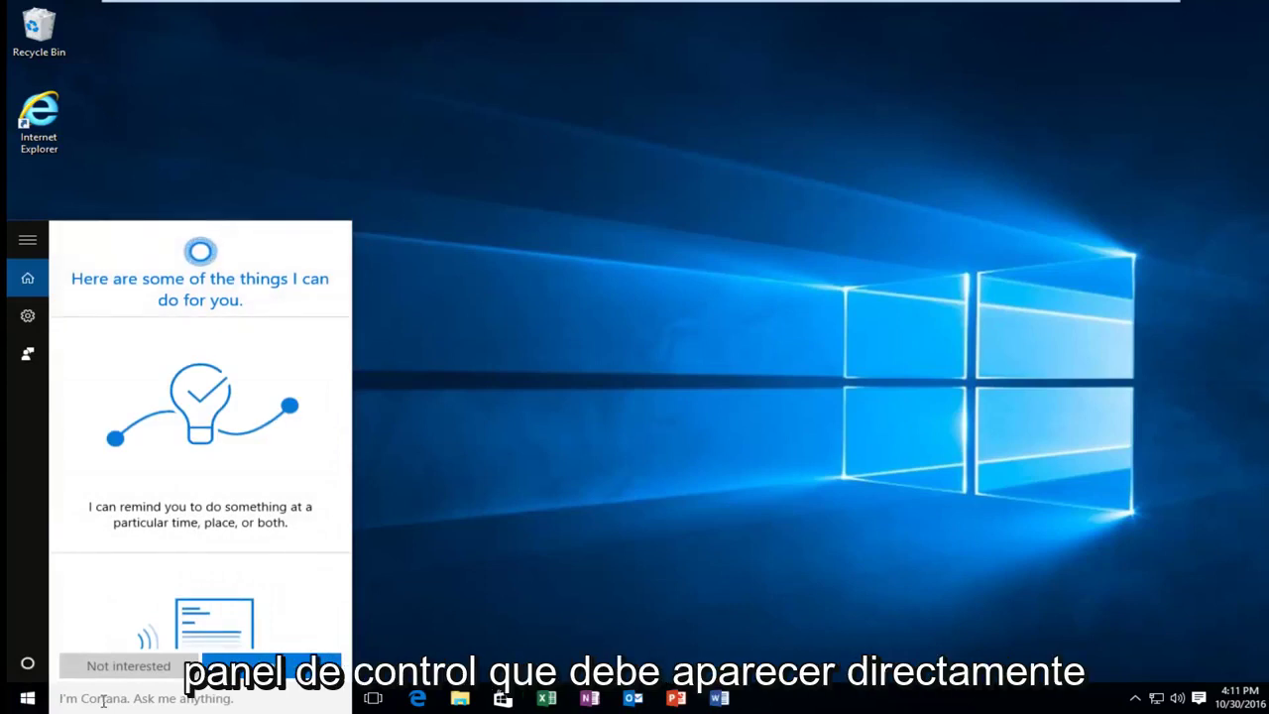
type("control panel")
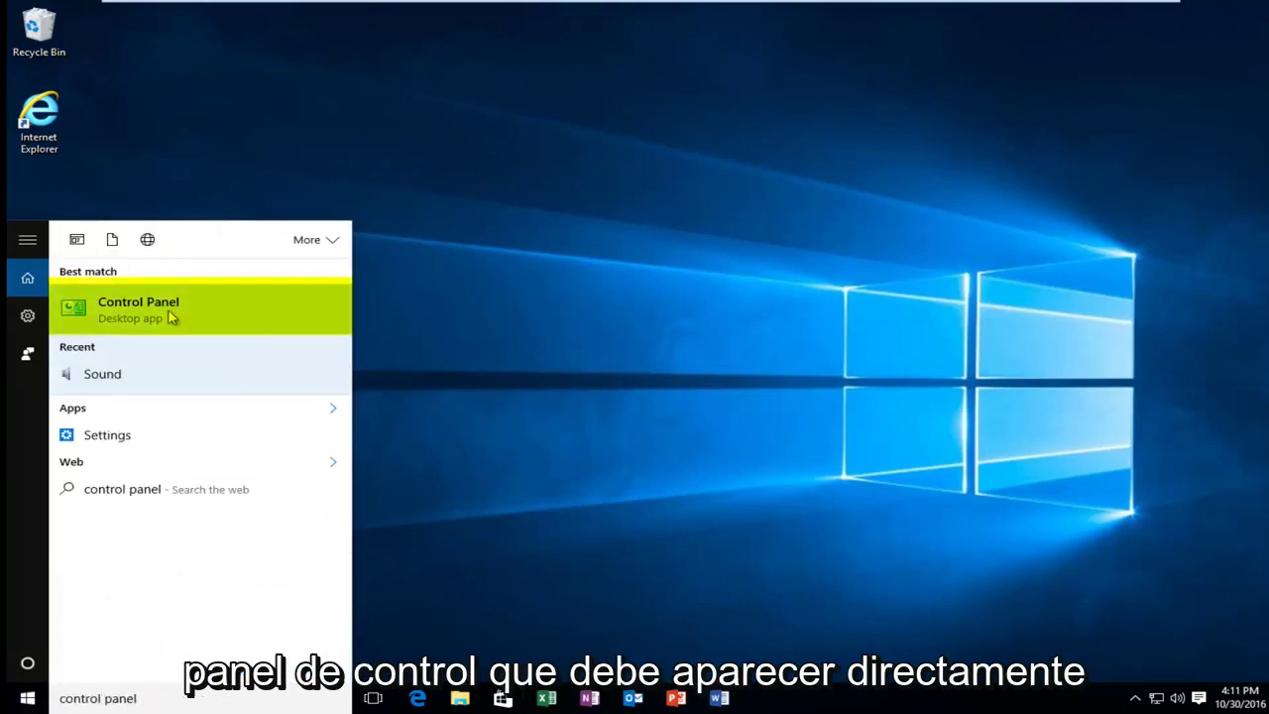
left_click(115, 314)
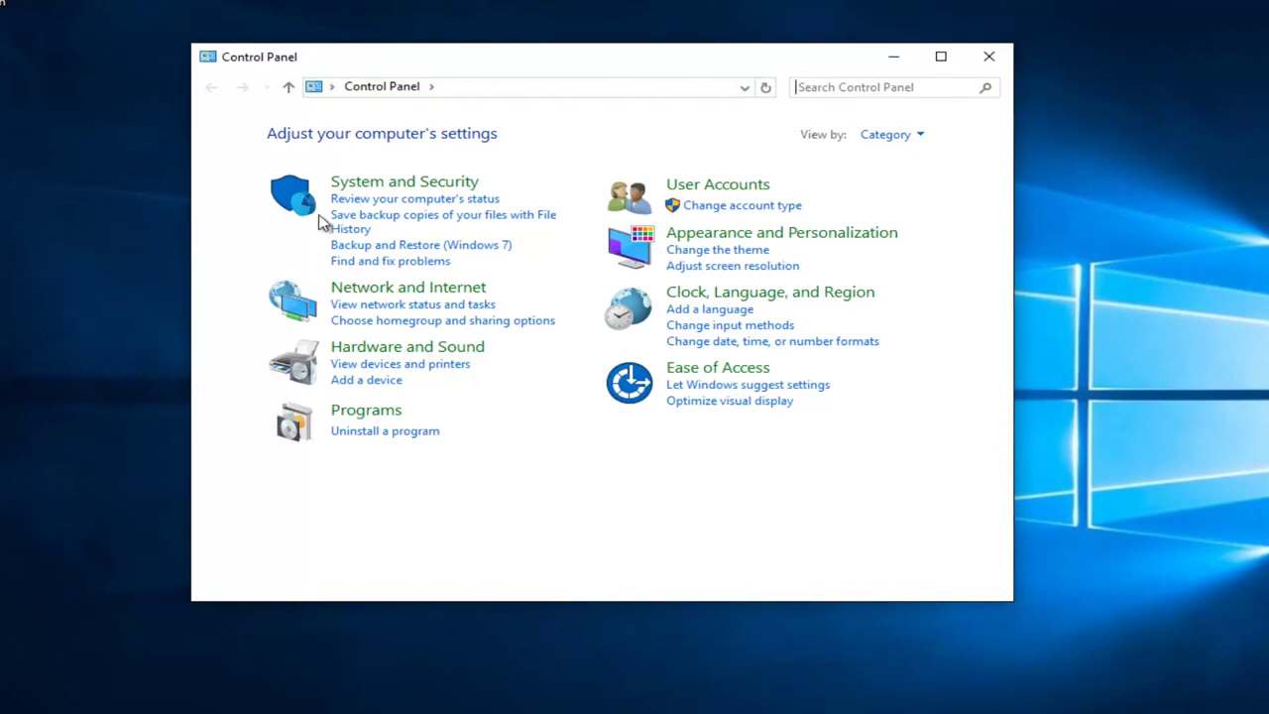
- Go to System and Security and open the Administrative Tools folder
left_click(420, 185)
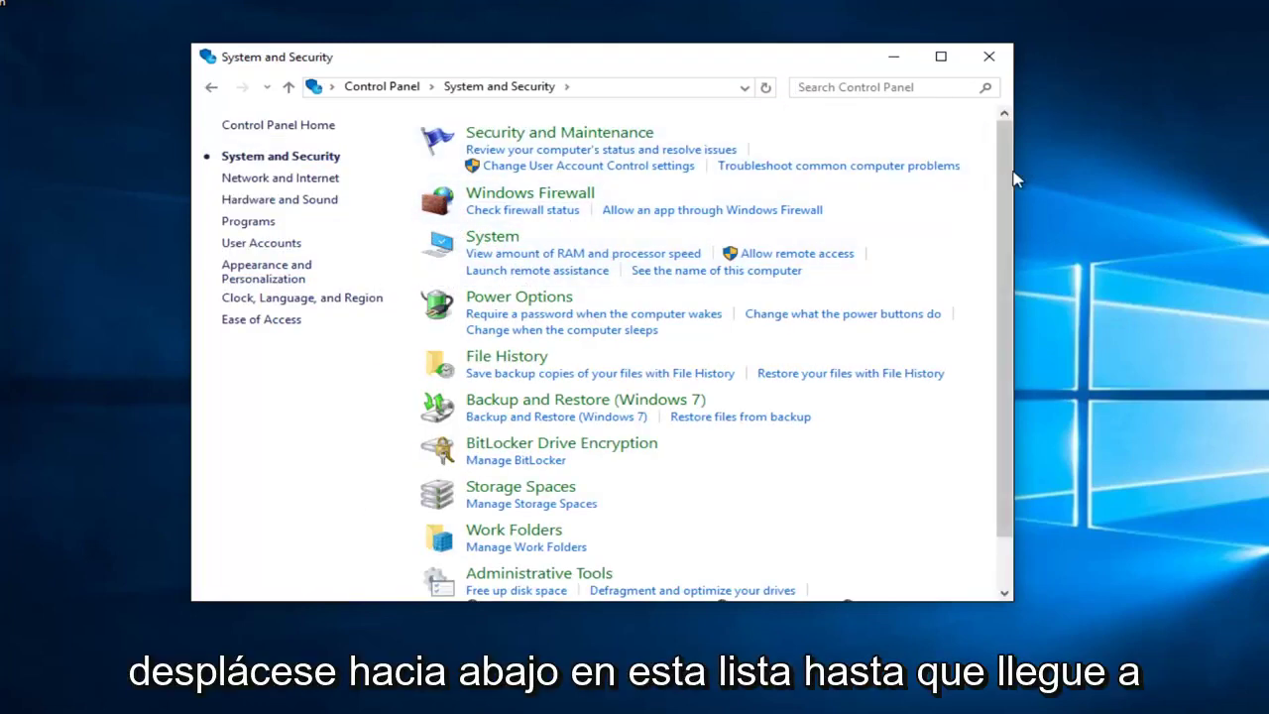
left_click_drag(1014, 176, 1014, 232)
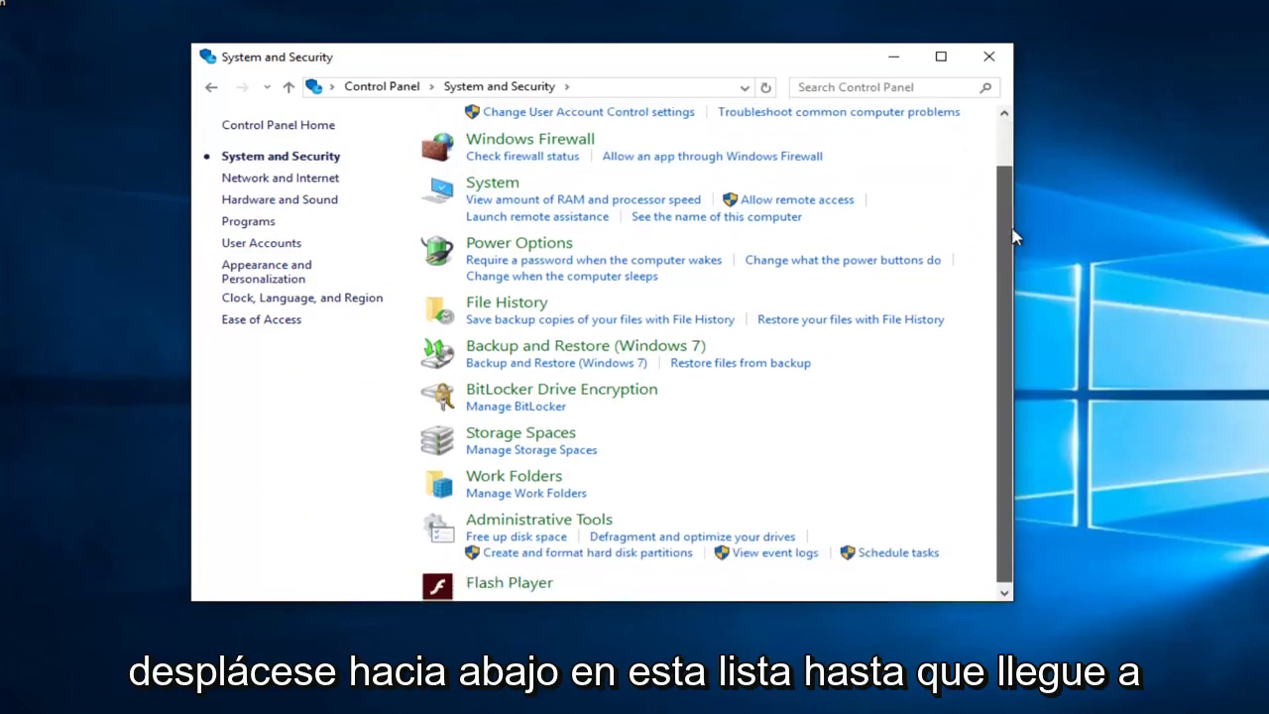
left_click(547, 522)
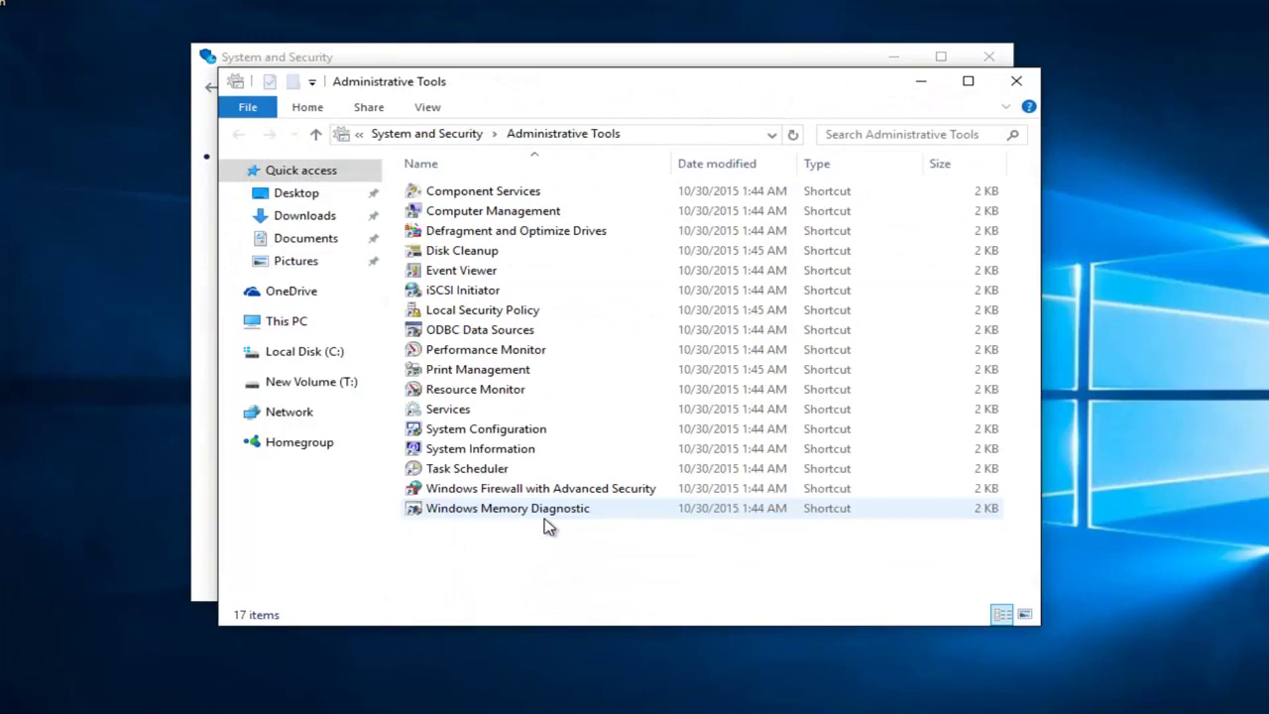
- Launch Services, then close the Administrative Tools and System and Security windows
double_click(449, 409)
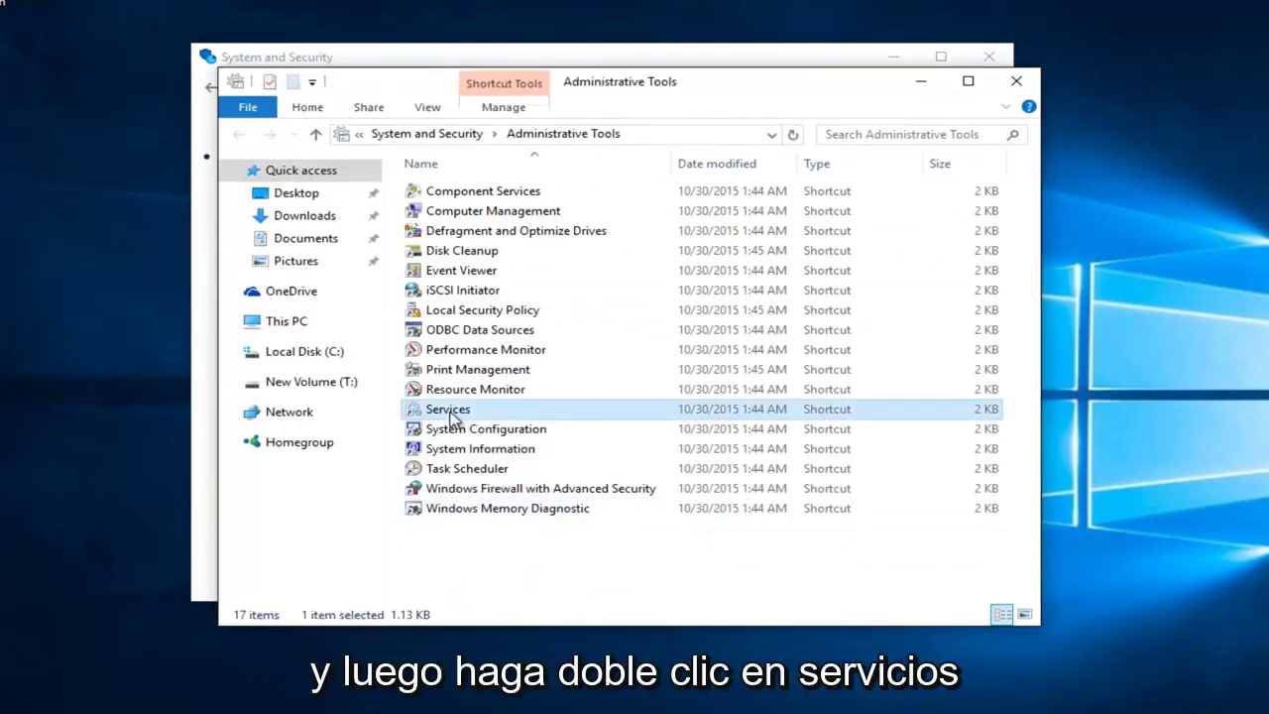
left_click(1016, 80)
left_click(988, 57)
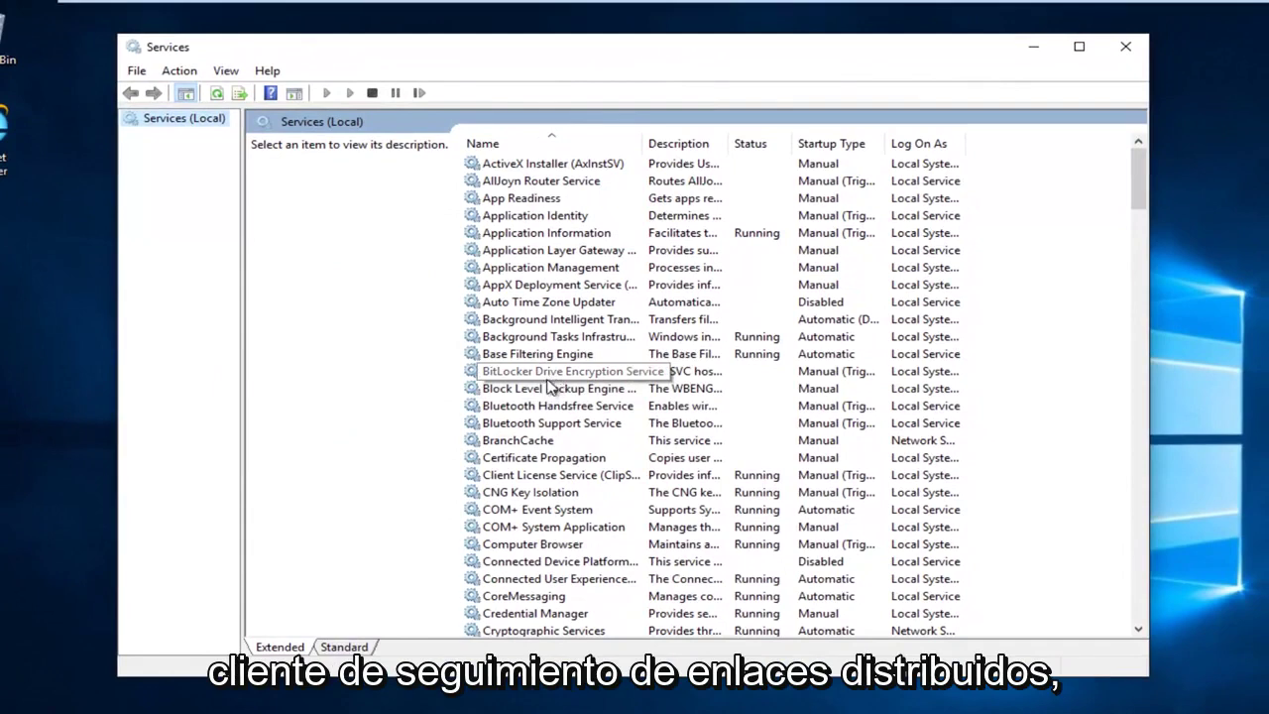
- Scroll the services list down and select Distributed Link Tracking Client
left_click(533, 423)
scroll(532, 424, "down", 5)
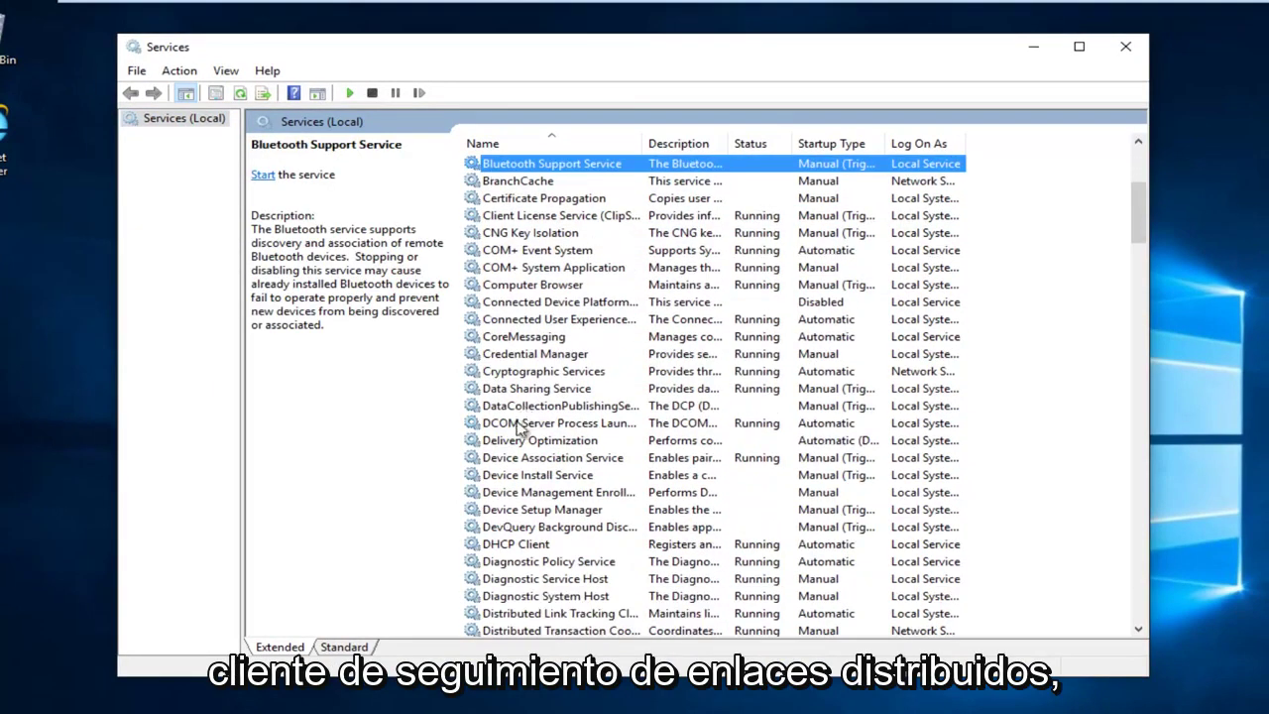
scroll(550, 431, "down", 2)
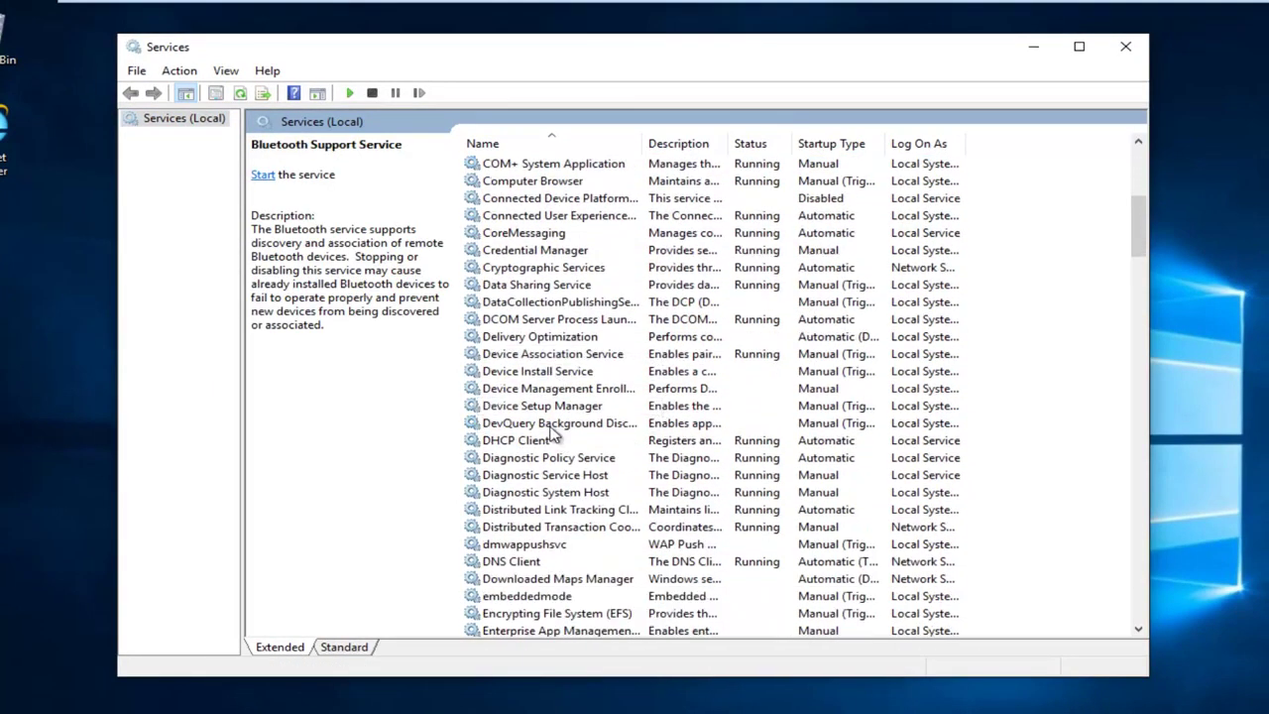
left_click(522, 510)
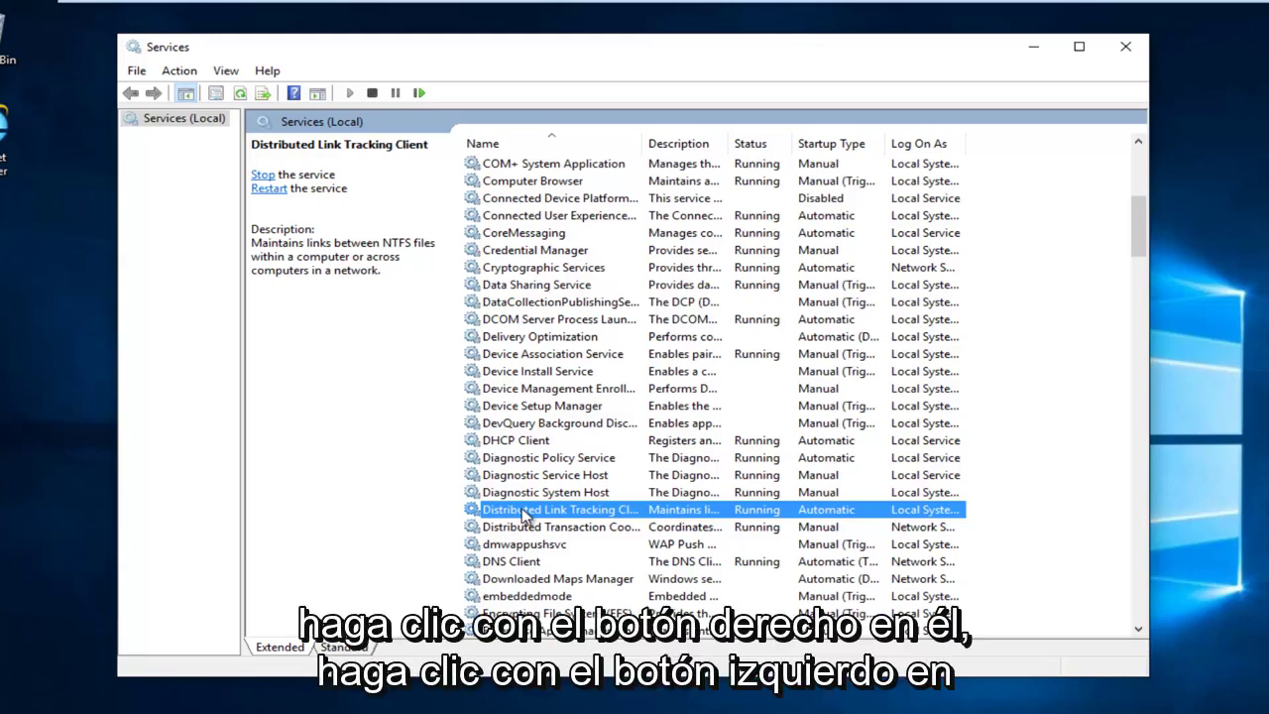
- Set Distributed Link Tracking Client's startup type to Disabled in its Properties and apply it
right_click(548, 516)
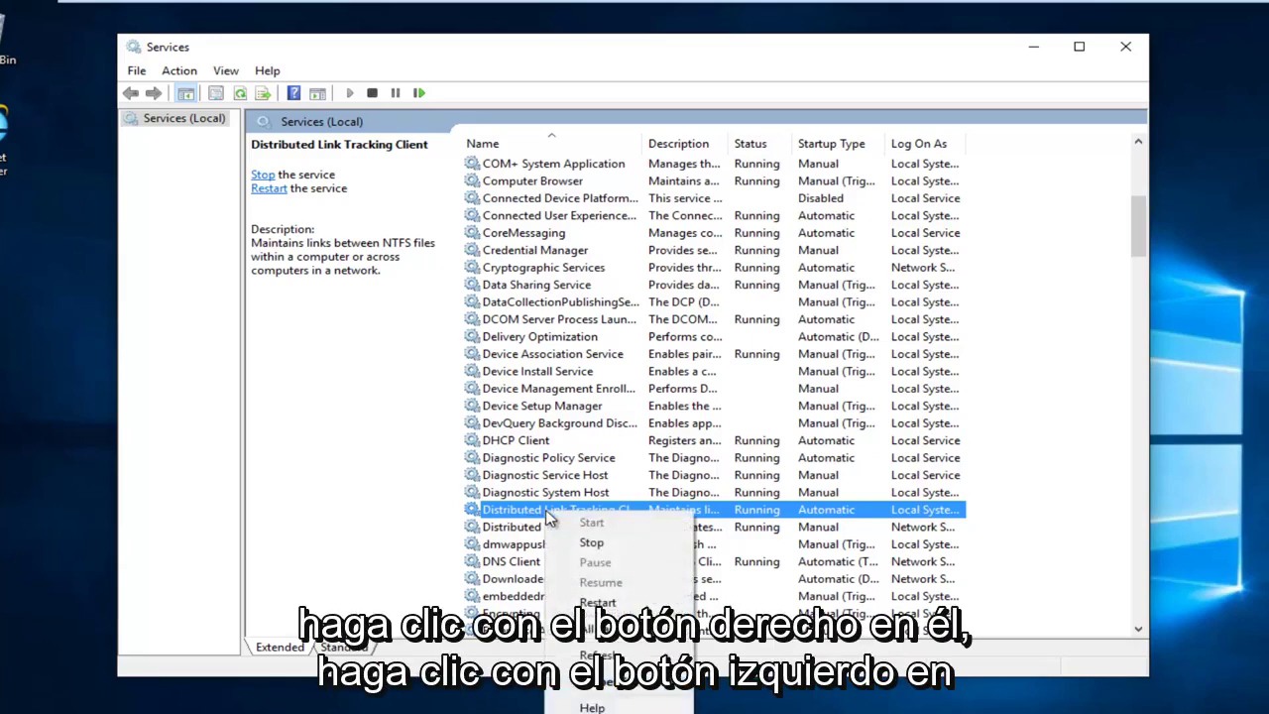
left_click(607, 682)
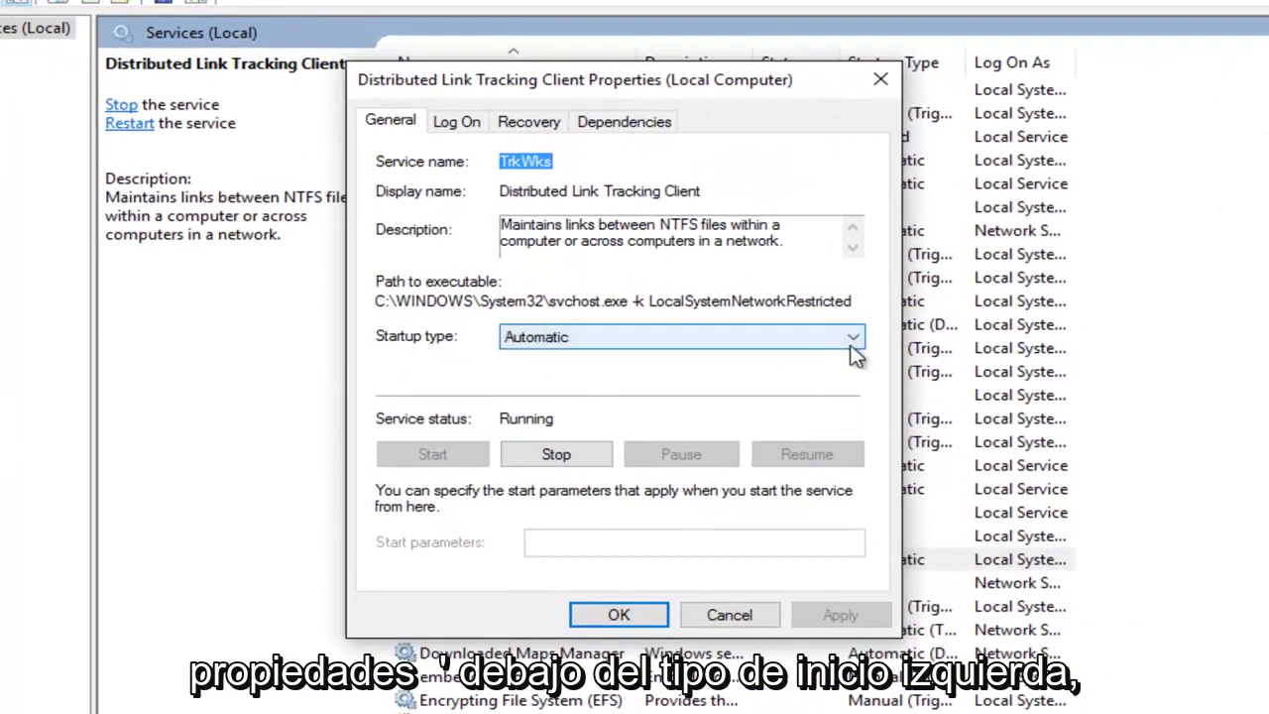
left_click(855, 338)
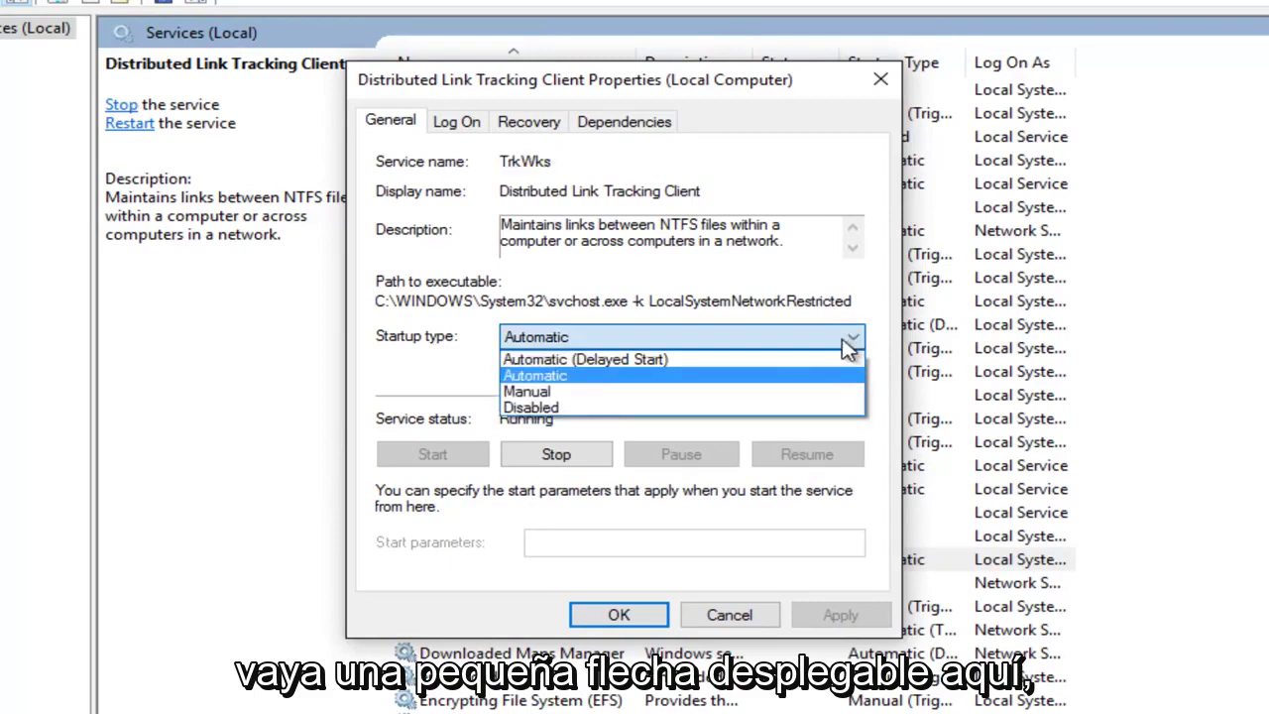
left_click(525, 407)
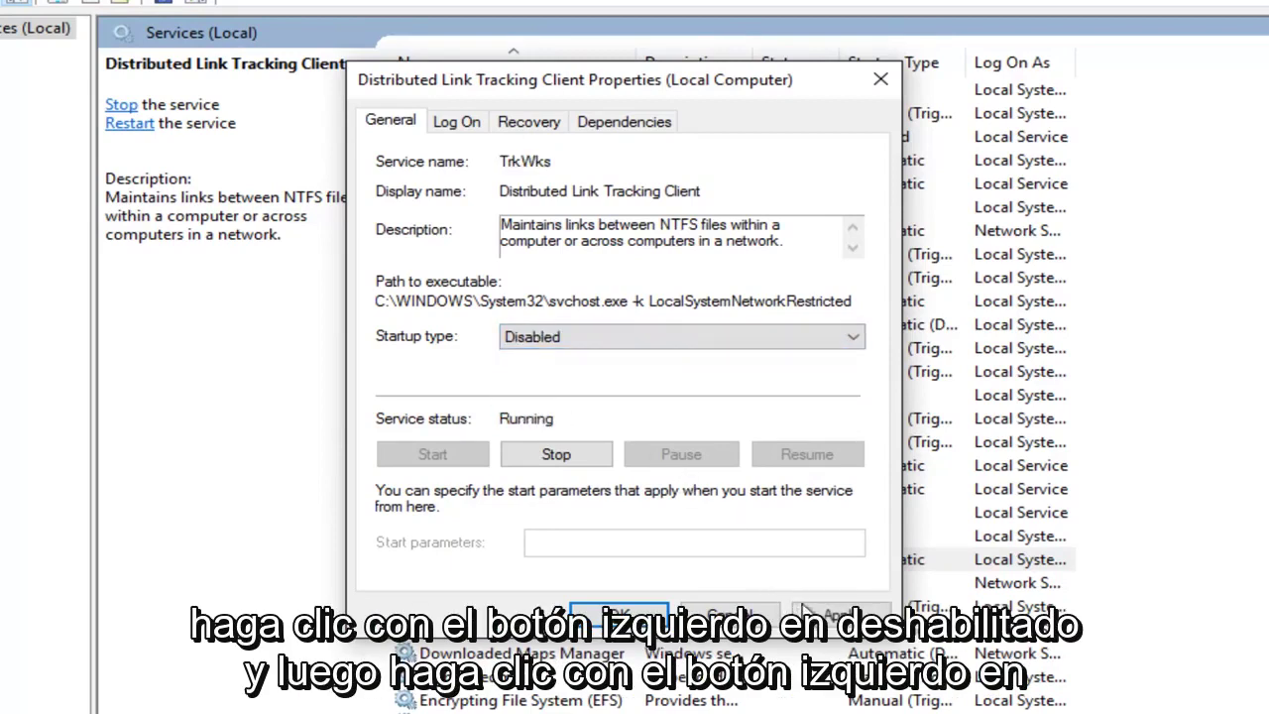
left_click(835, 615)
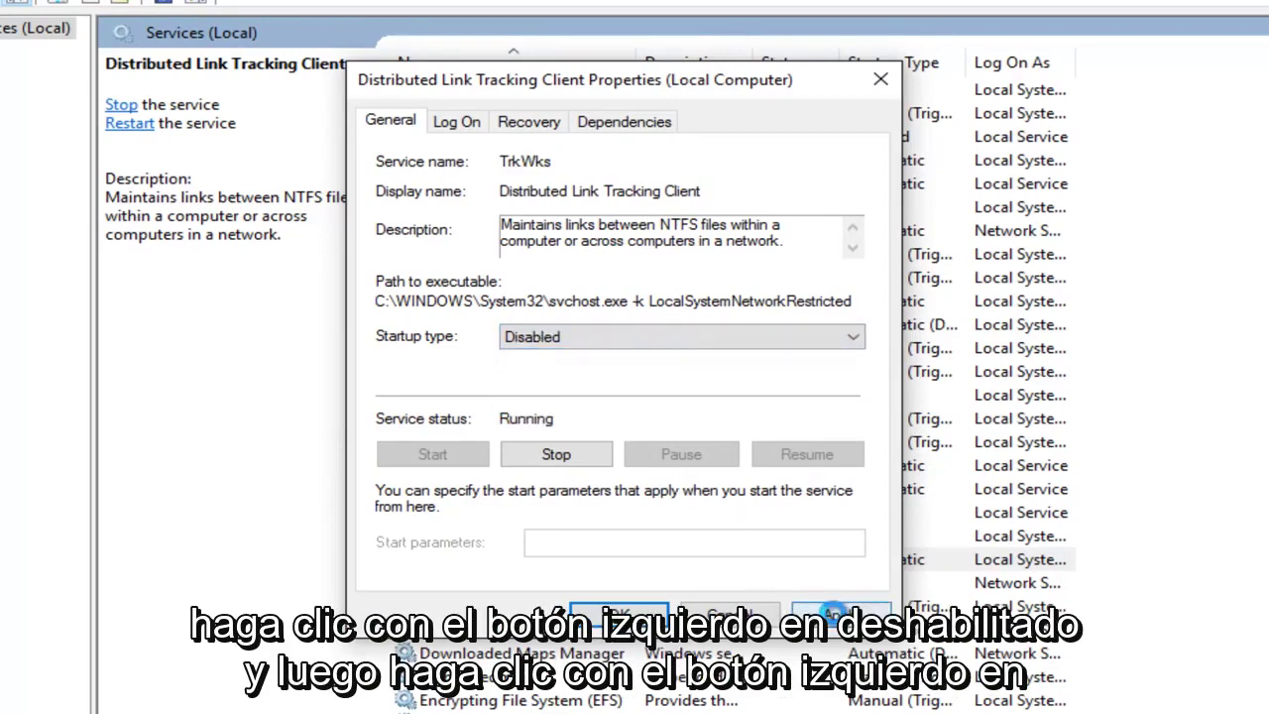
left_click(614, 615)
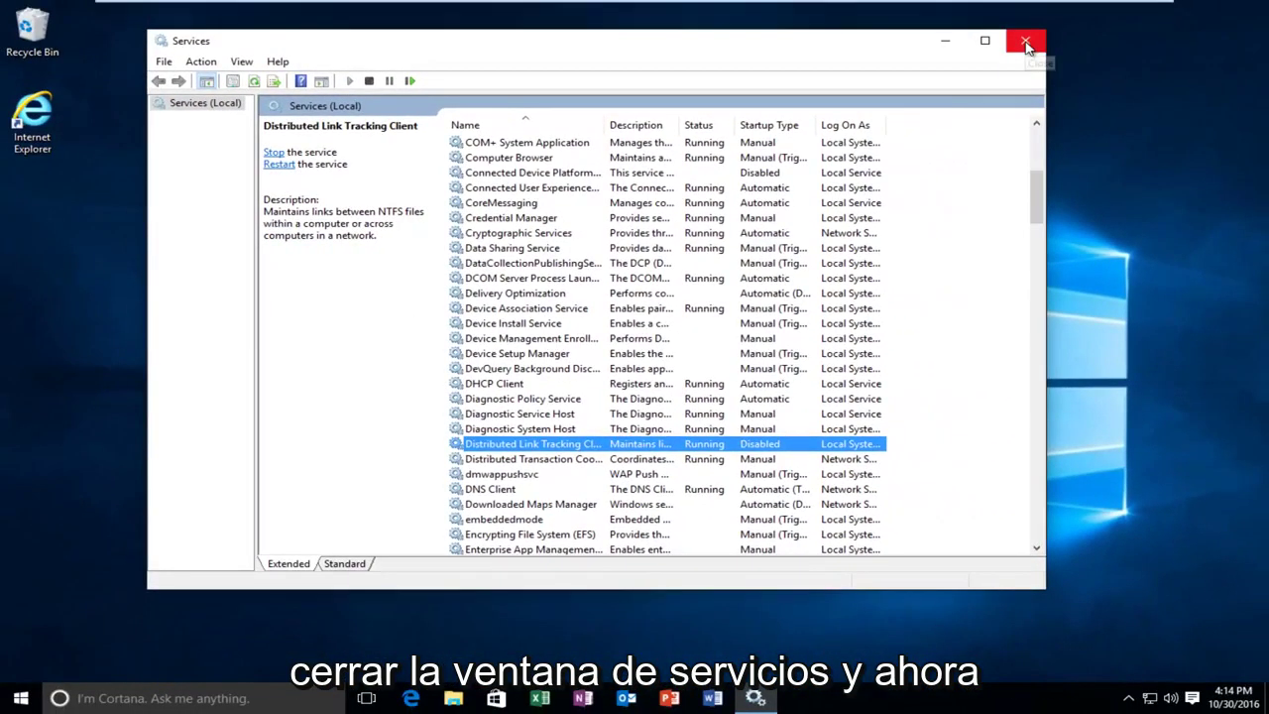
- Close Services and launch Command Prompt (Admin) from the Start right-click menu, approving UAC
left_click(1025, 42)
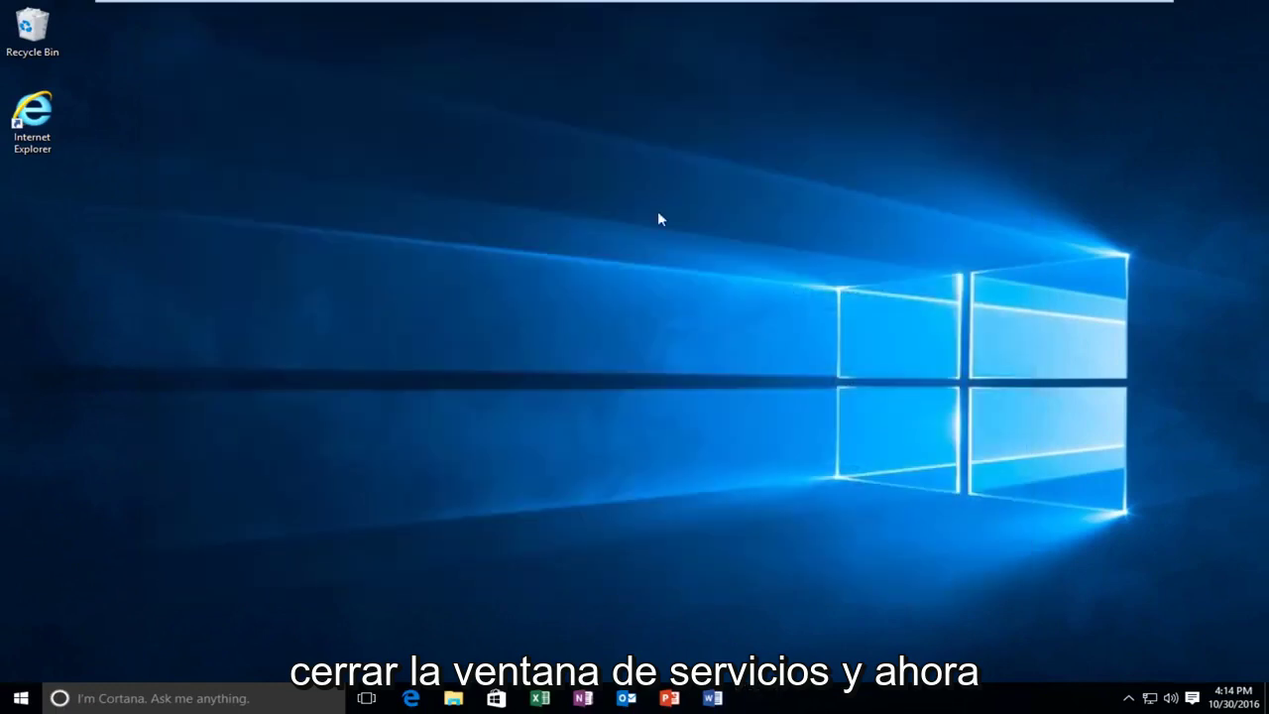
right_click(34, 700)
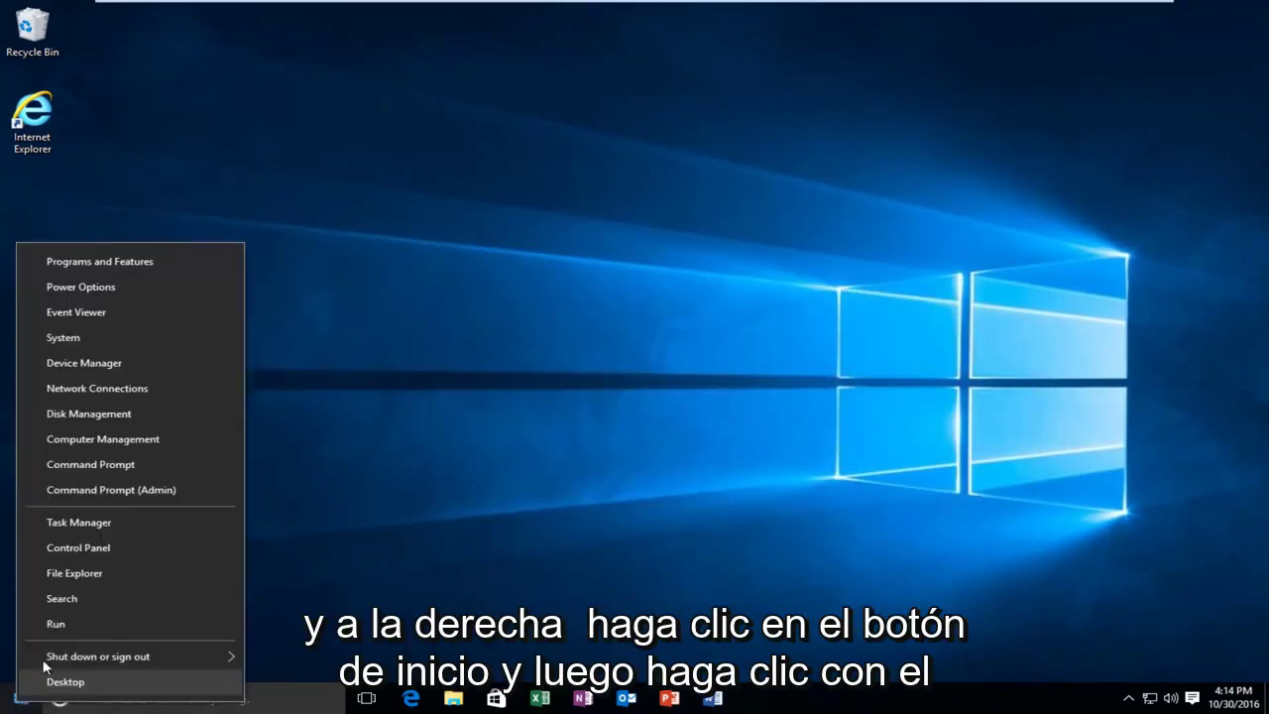
left_click(116, 491)
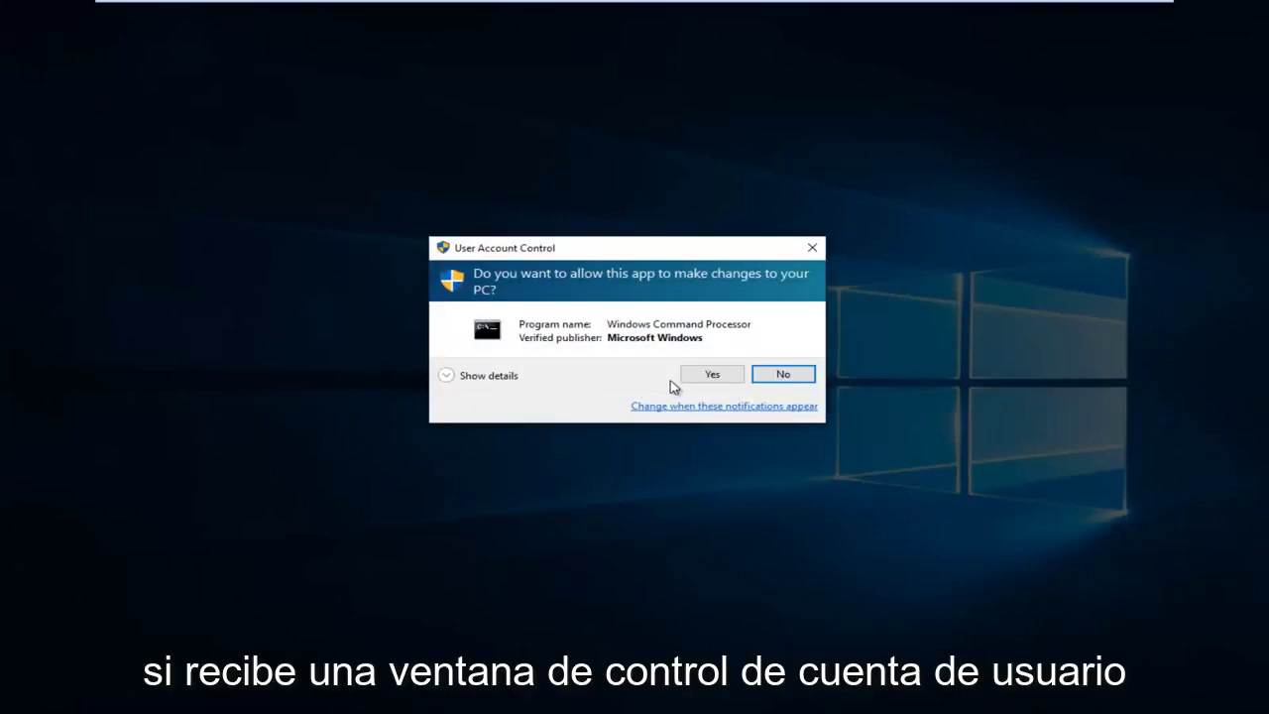
left_click(711, 375)
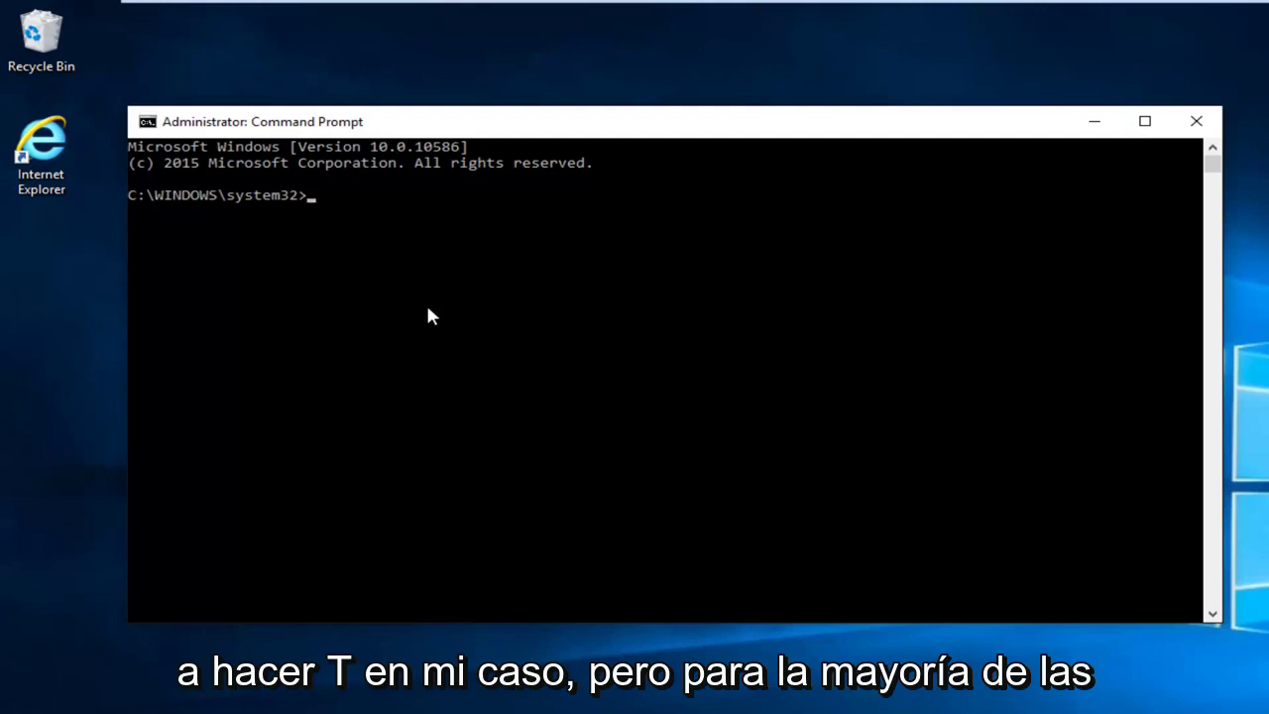
- Switch the Command Prompt to the T: drive
type("T:")
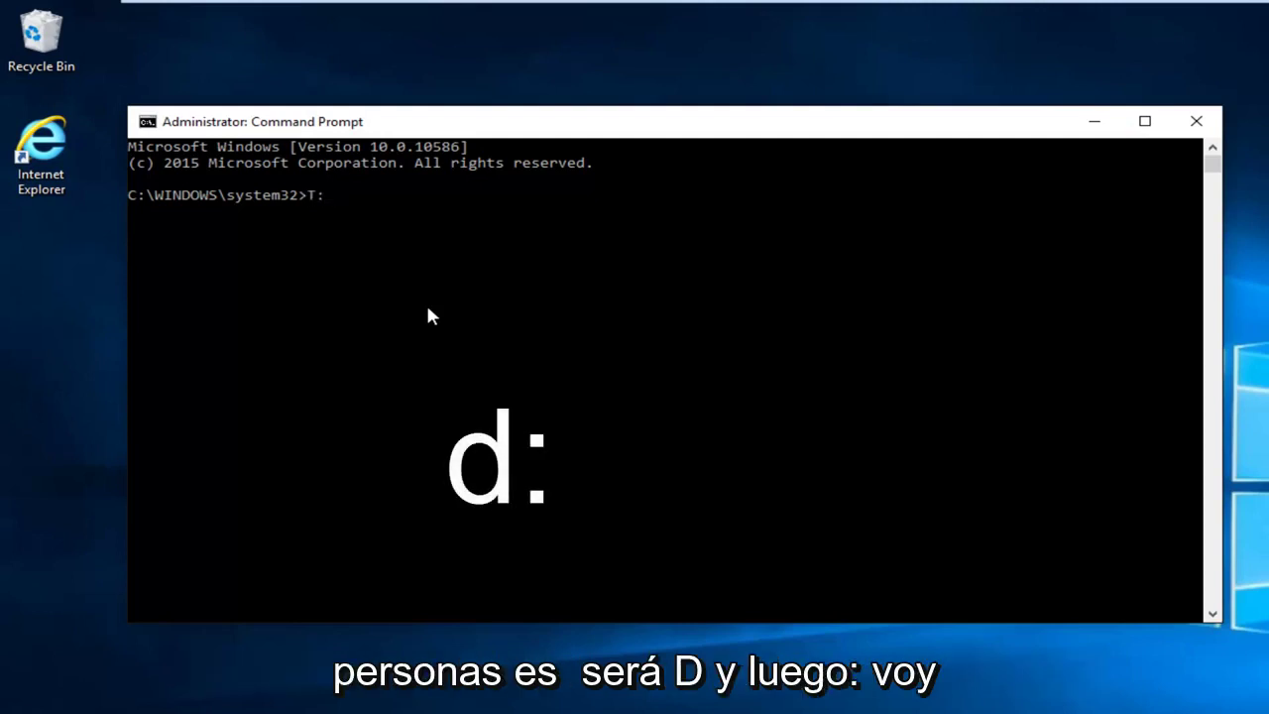
key("Return")
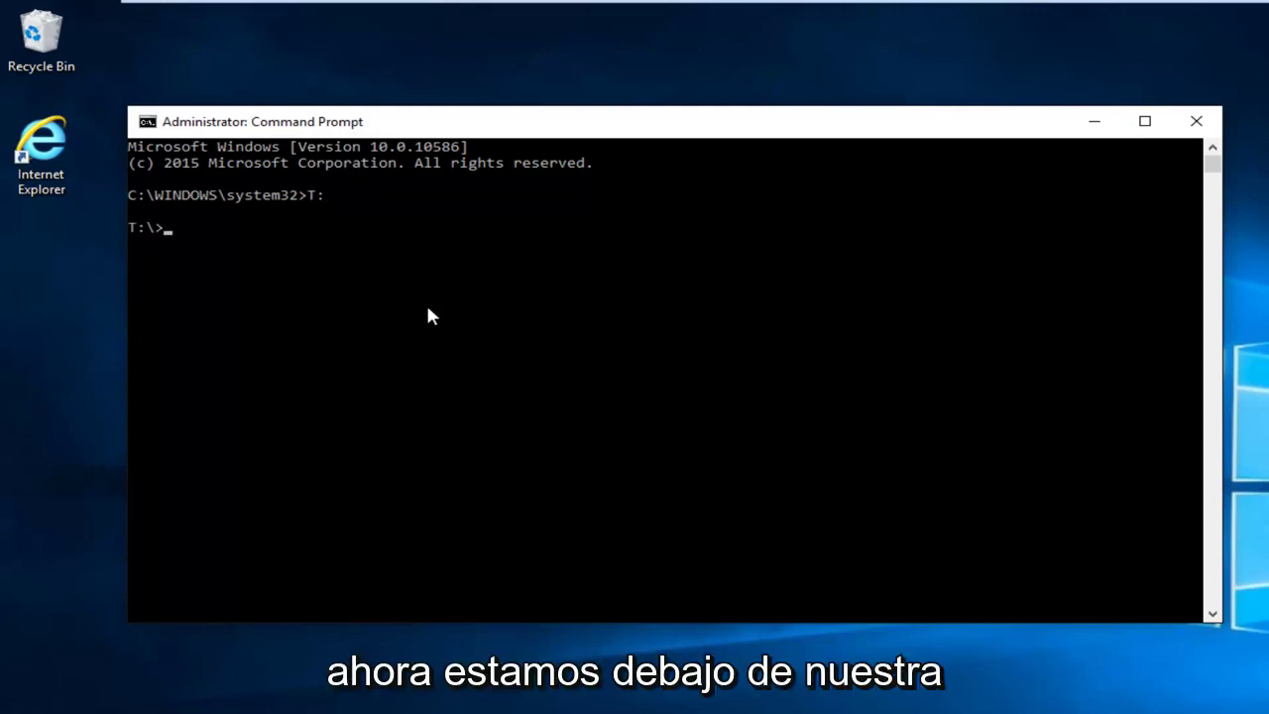
- Run rmdir "System Volume Information" /s to remove the folder and its contents
type("rmdir")
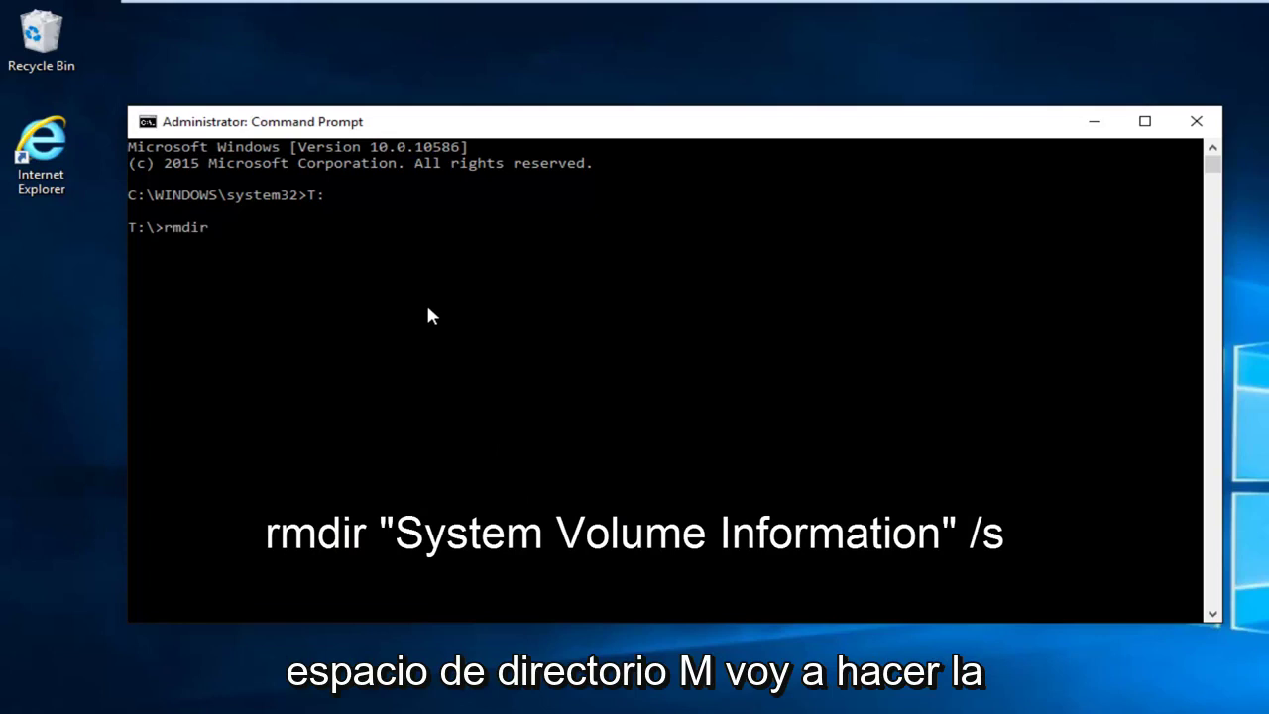
type(" \"")
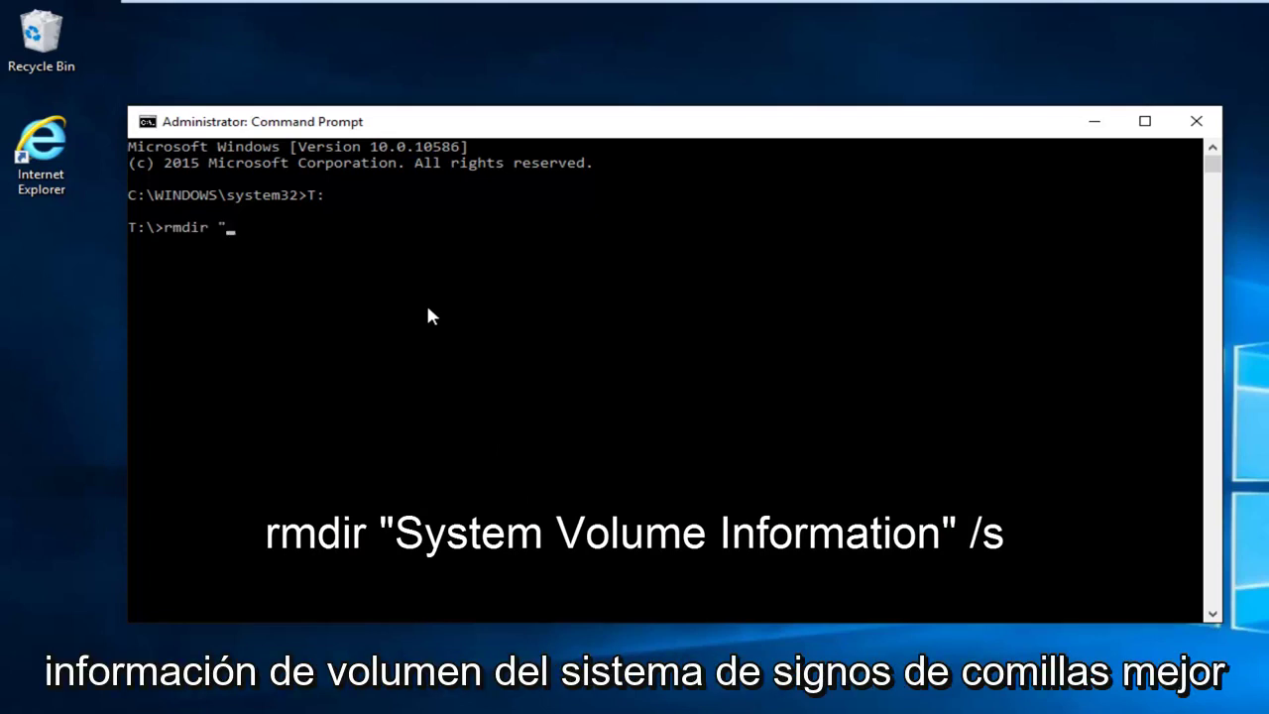
type("Syst")
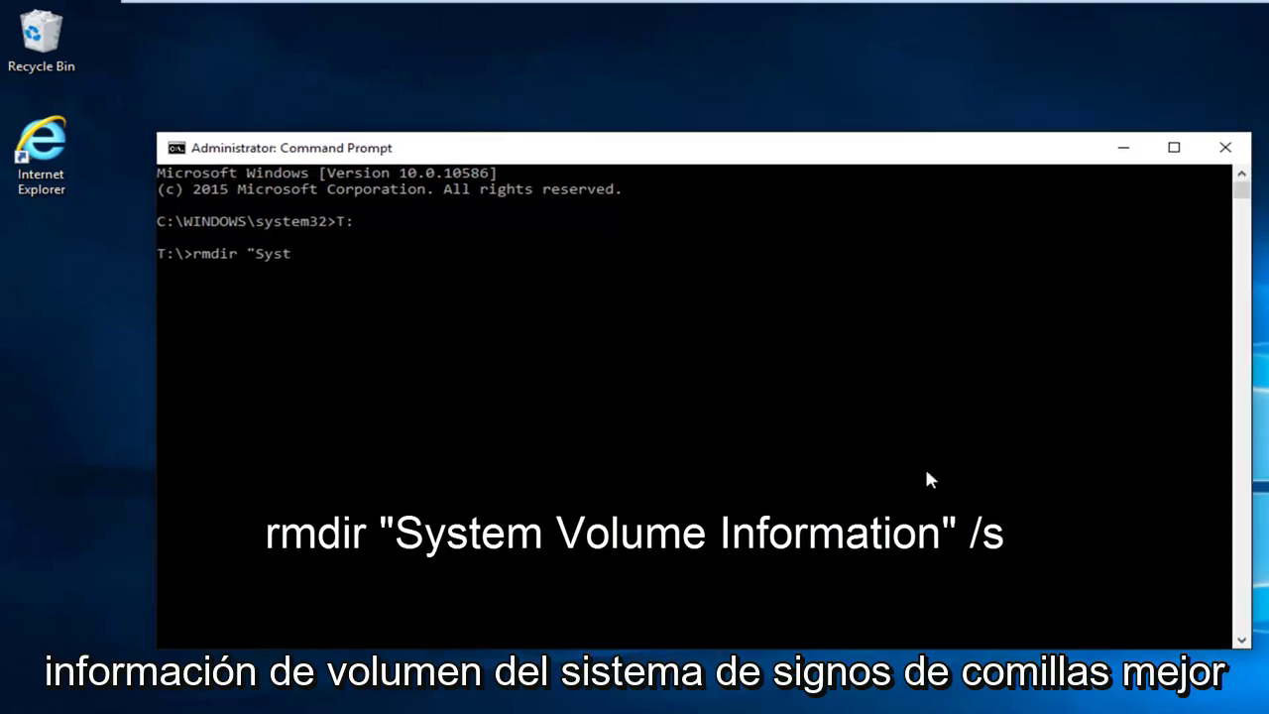
type("em Volume Information")
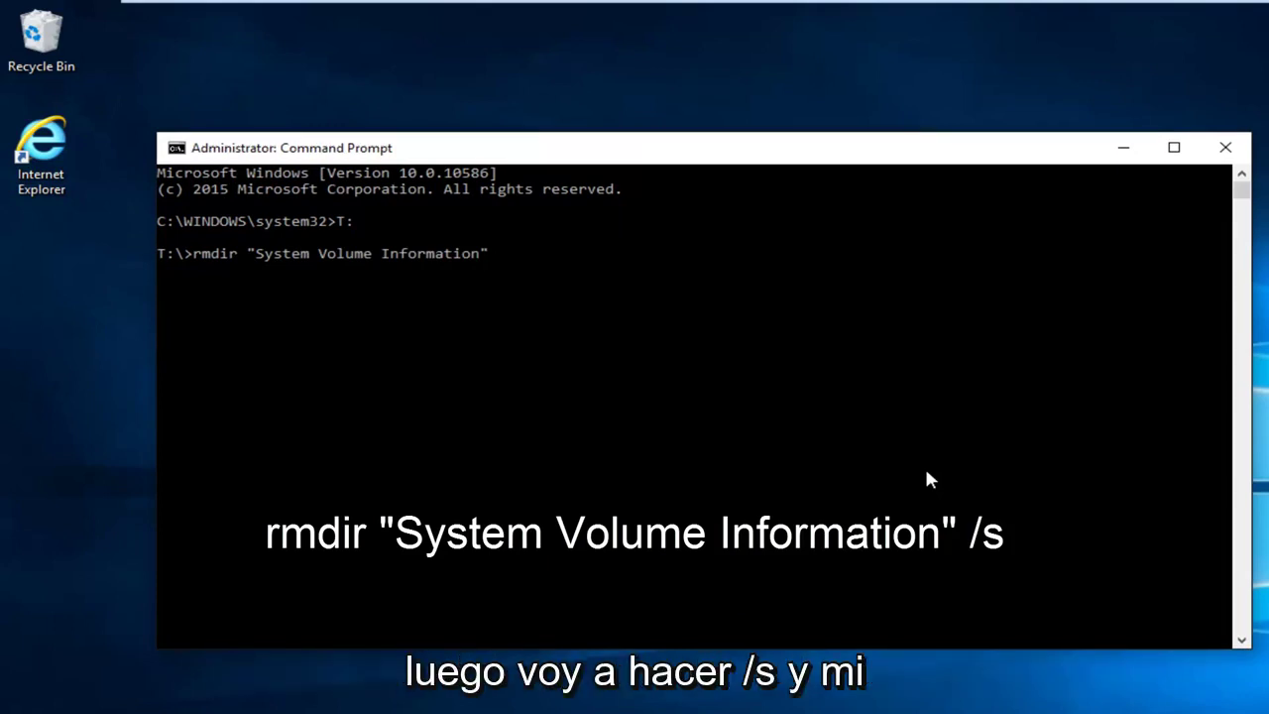
type("s")
key("Return")
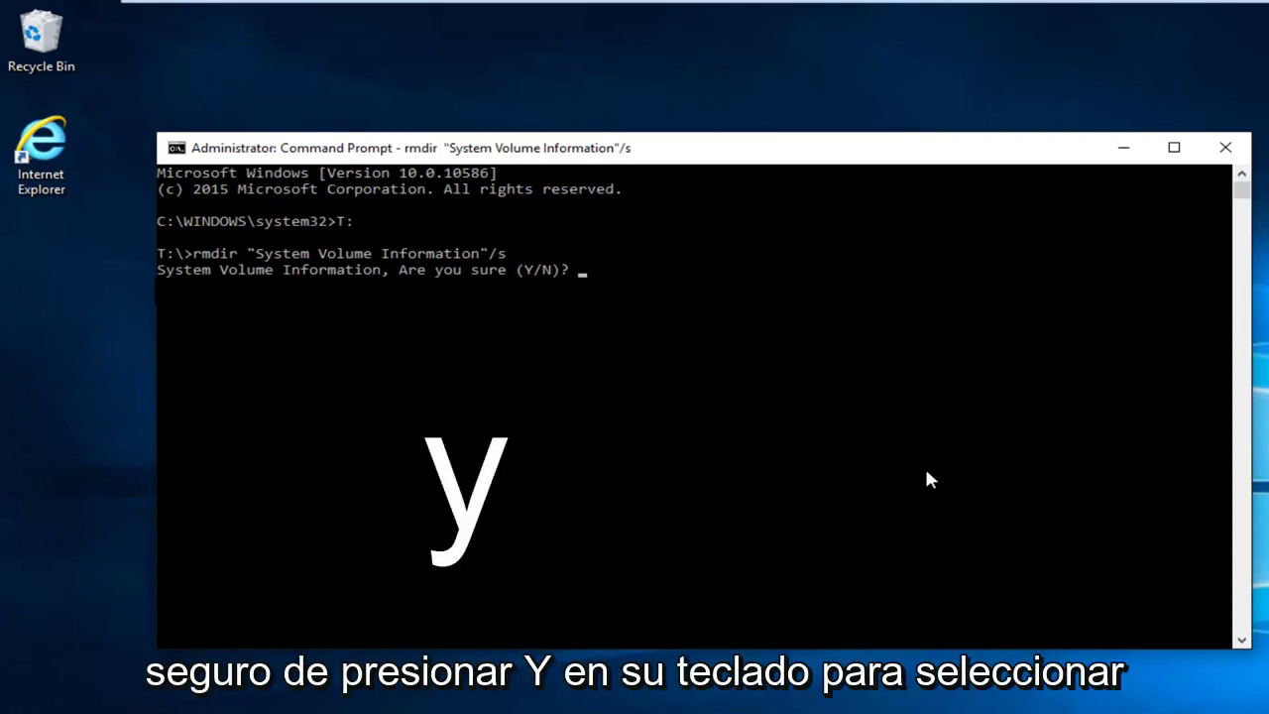
- Answer y to the Are you sure (Y/N)? prompt to finish the deletion
type("y")
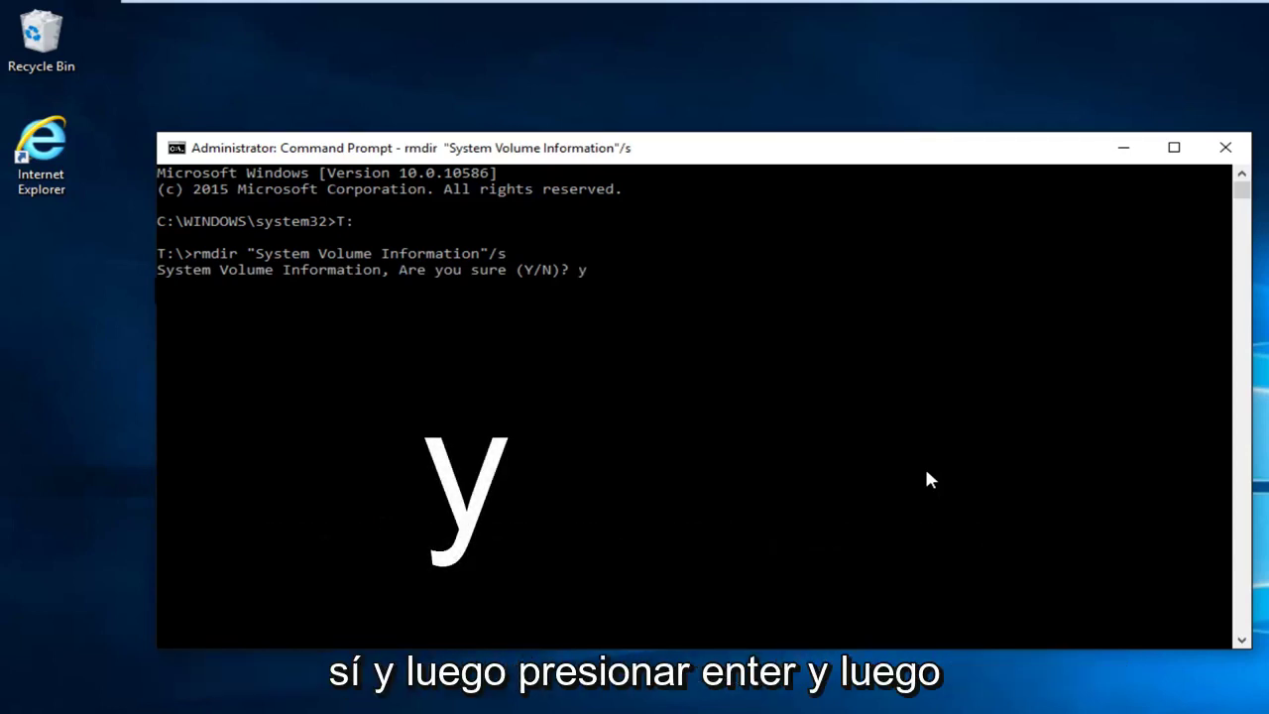
key("Return")
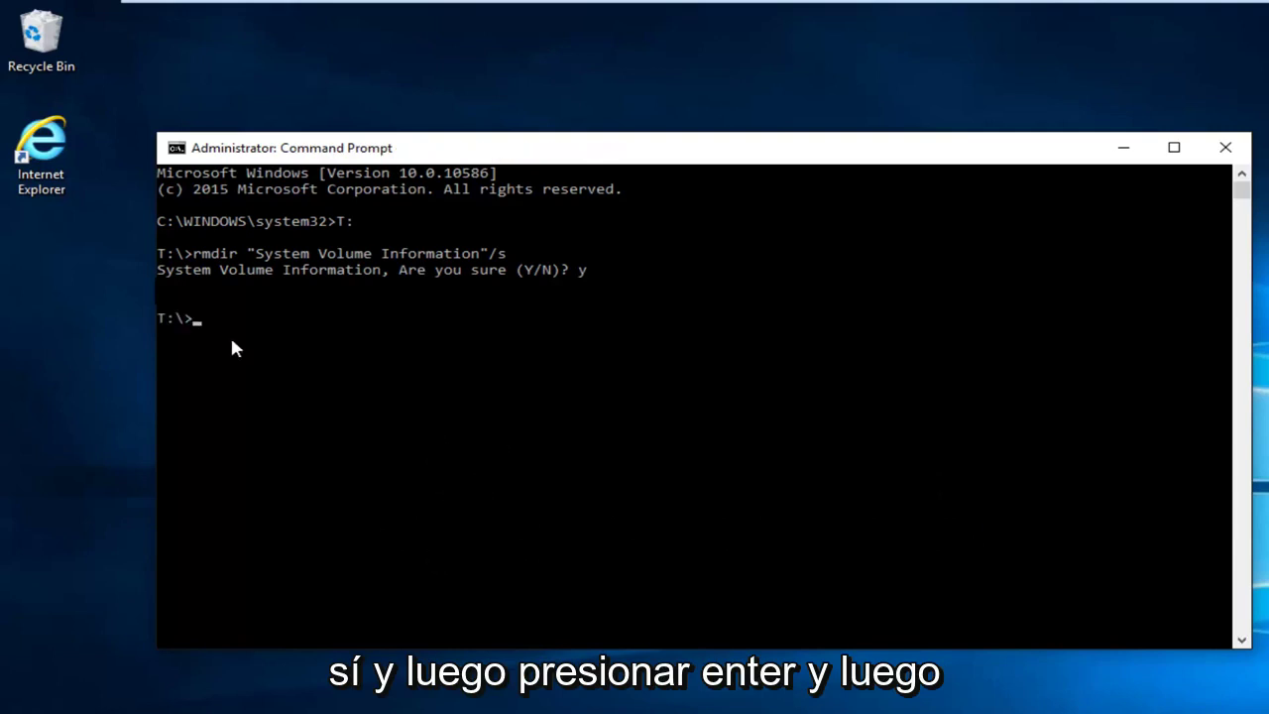